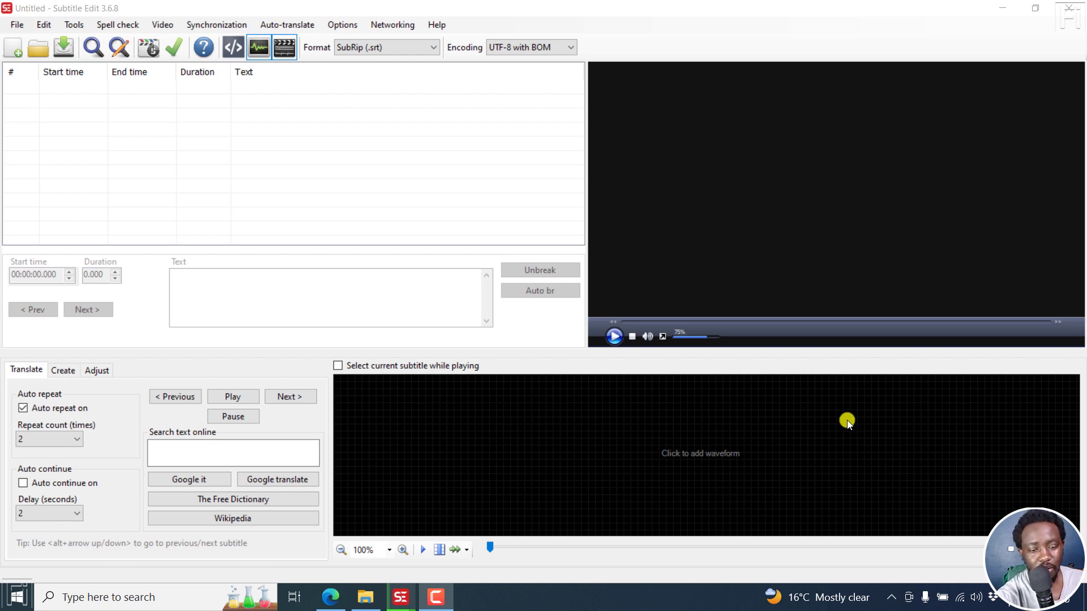
Scroll the whisper README down to the multitask training diagram and the Setup pip install command.
left_click(329, 605)
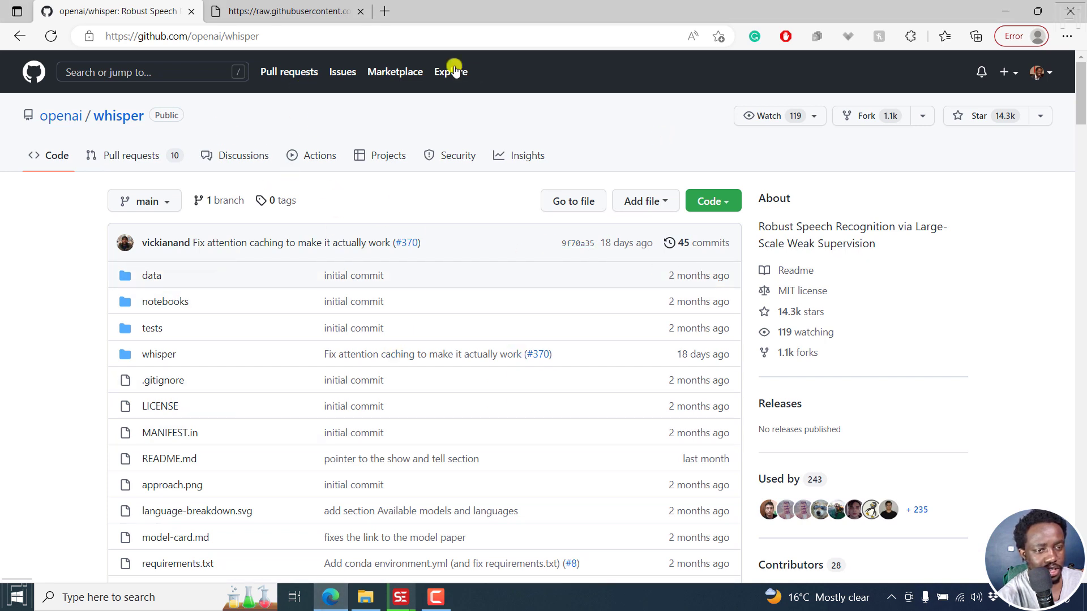
scroll(1081, 90, "down", 1)
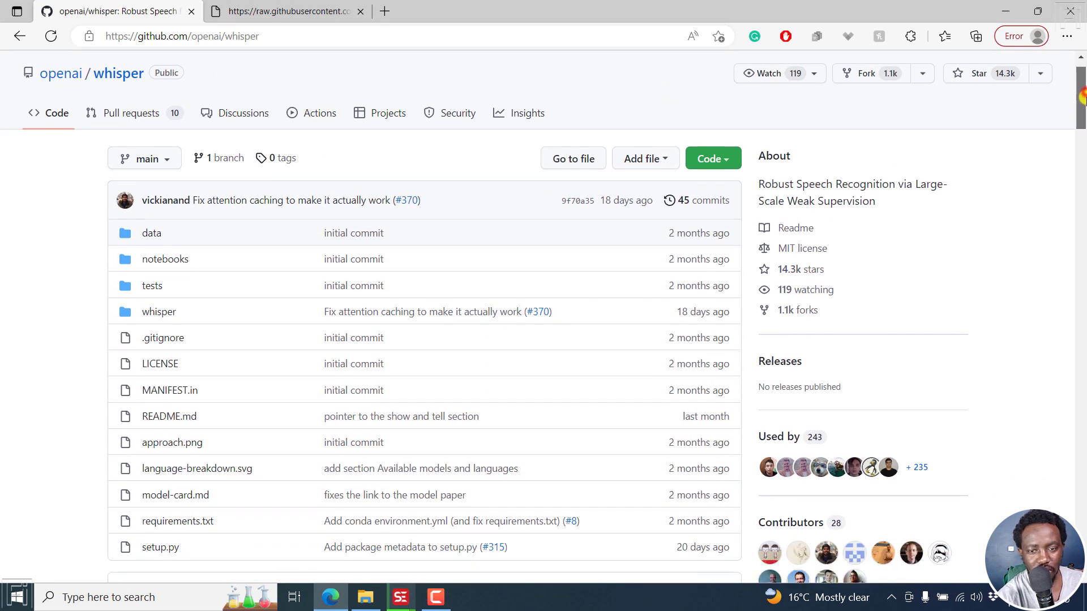
left_click_drag(789, 182, 904, 203)
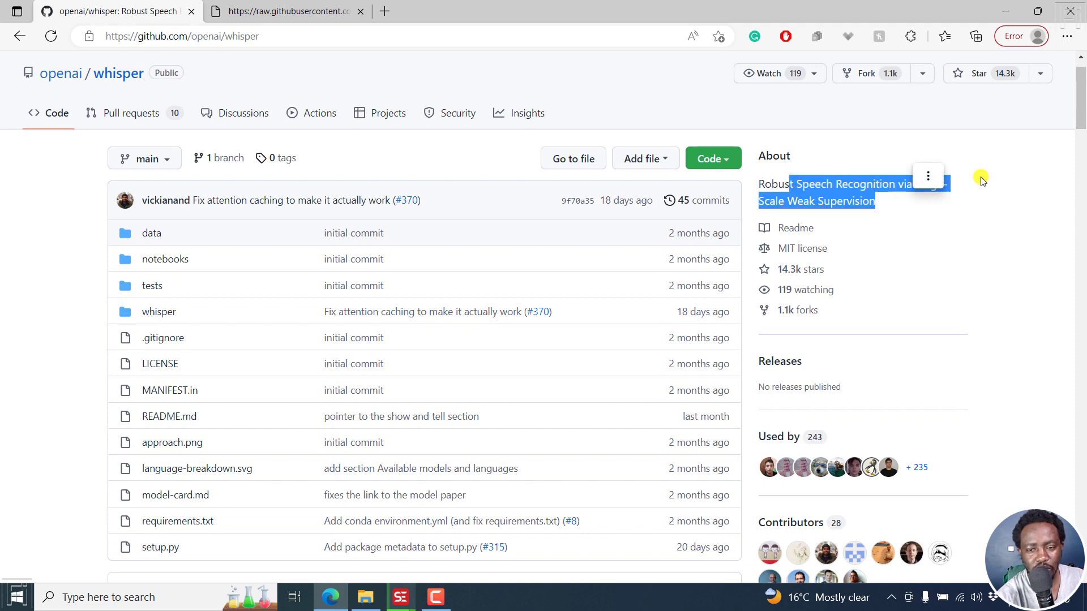
left_click(920, 177)
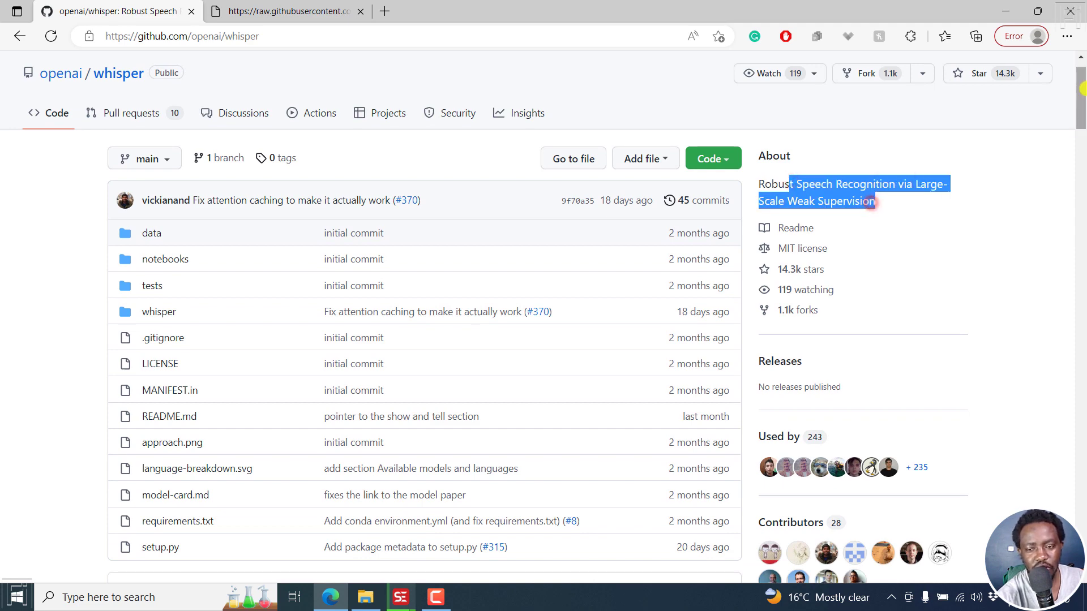
left_click_drag(1081, 88, 1082, 203)
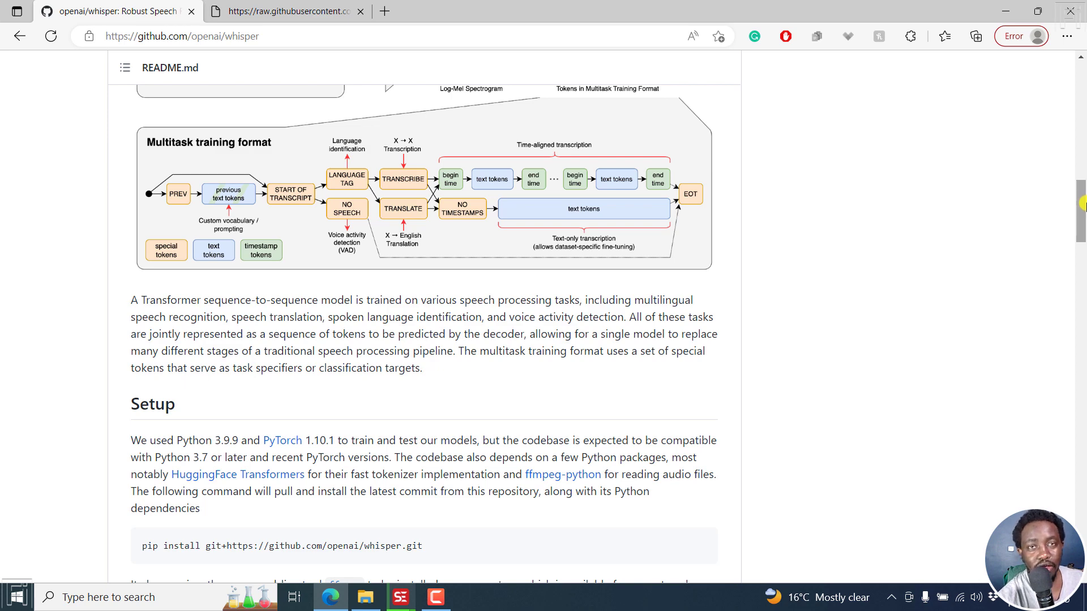
Scroll down the README and highlight the phrase about the Fleurs dataset languages.
left_click_drag(1082, 205, 1082, 337)
left_click_drag(222, 194, 391, 208)
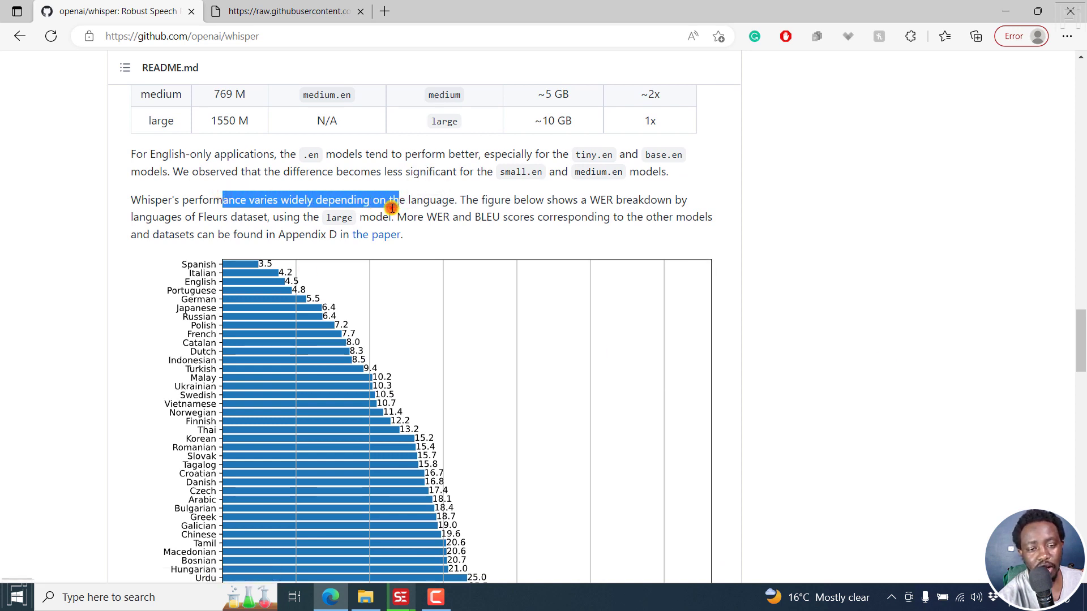
left_click(391, 207)
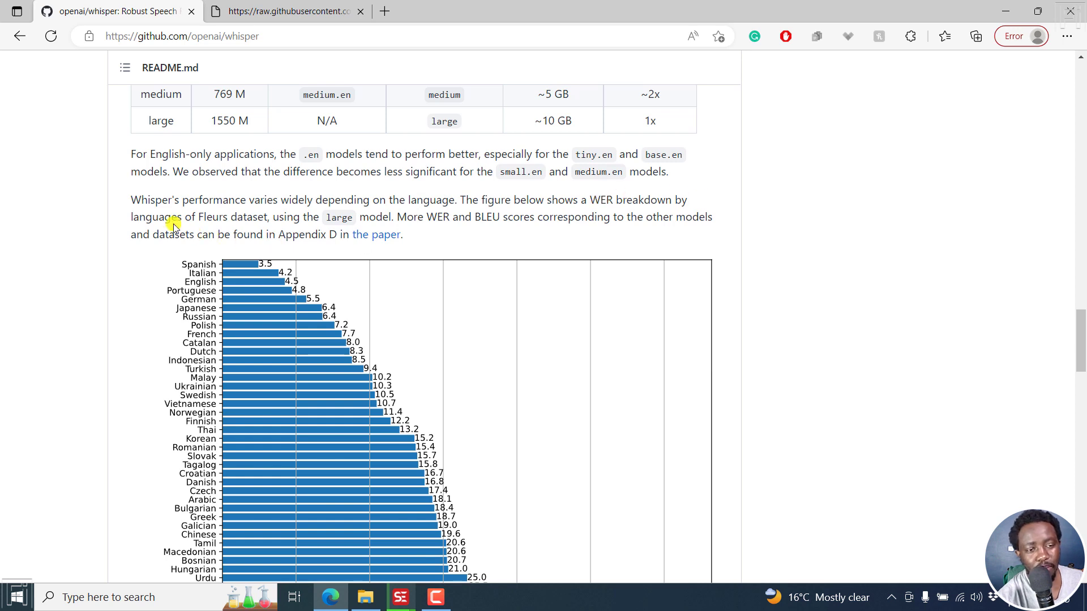
left_click_drag(153, 217, 266, 217)
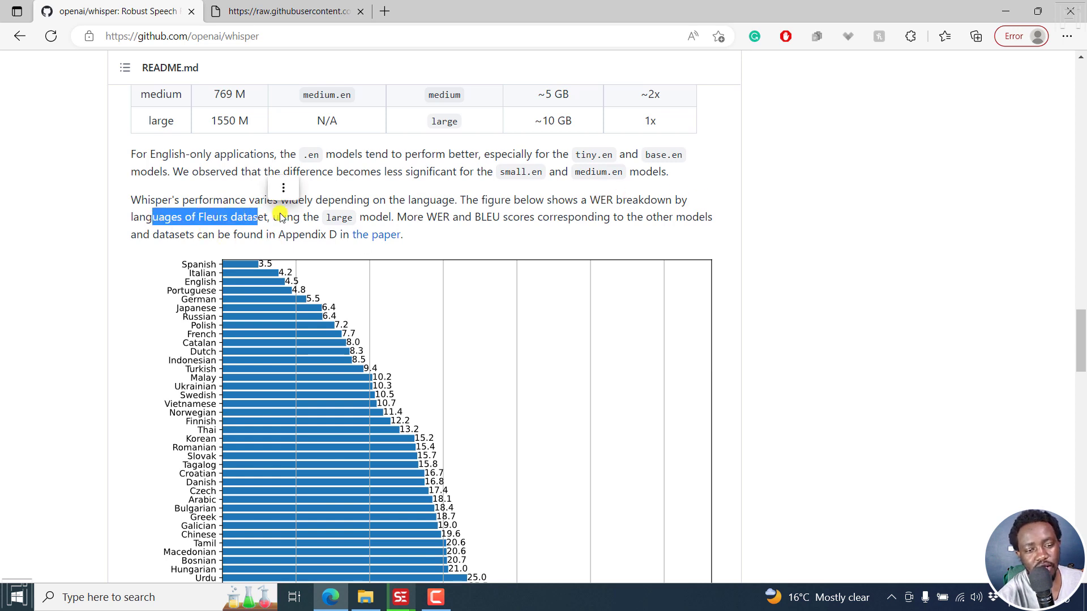
left_click(282, 214)
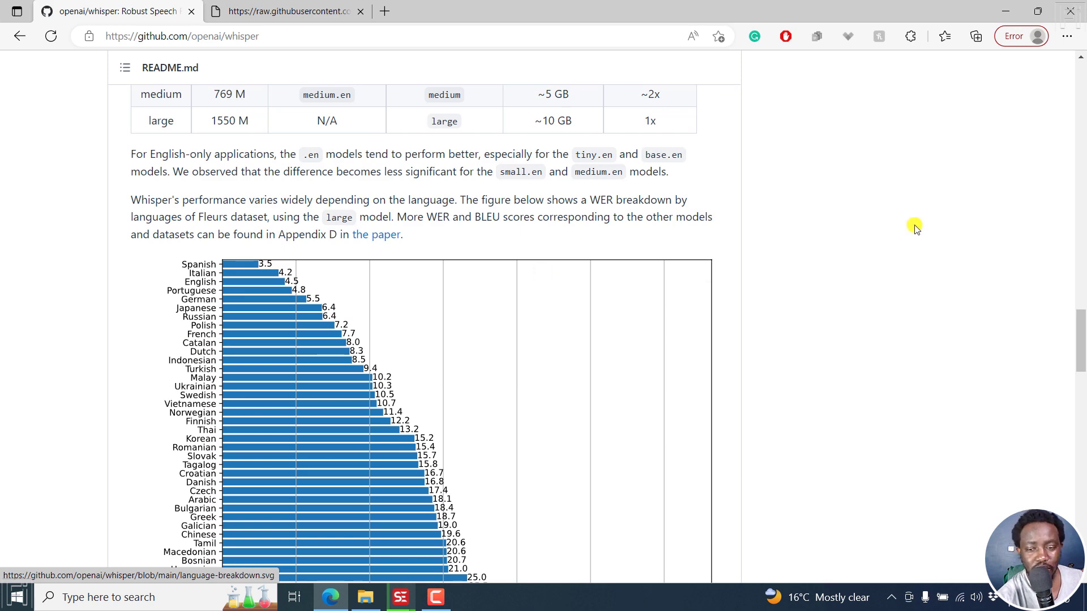
View the language-breakdown chart on its own, find Swahili at 47.9, then minimize Edge.
left_click_drag(1082, 336, 1082, 371)
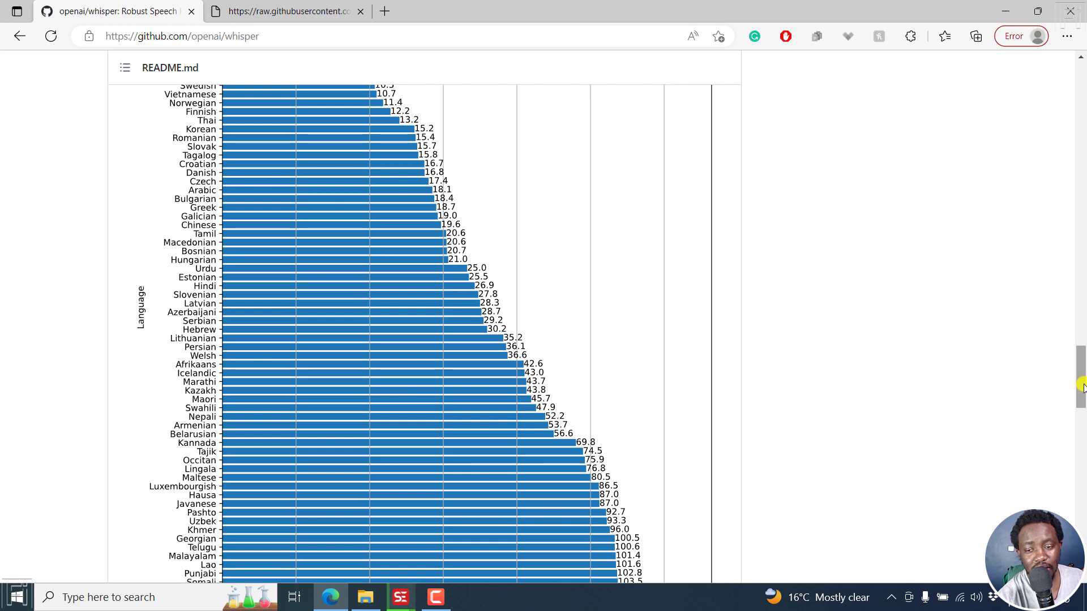
left_click_drag(1082, 388, 1083, 389)
left_click(294, 11)
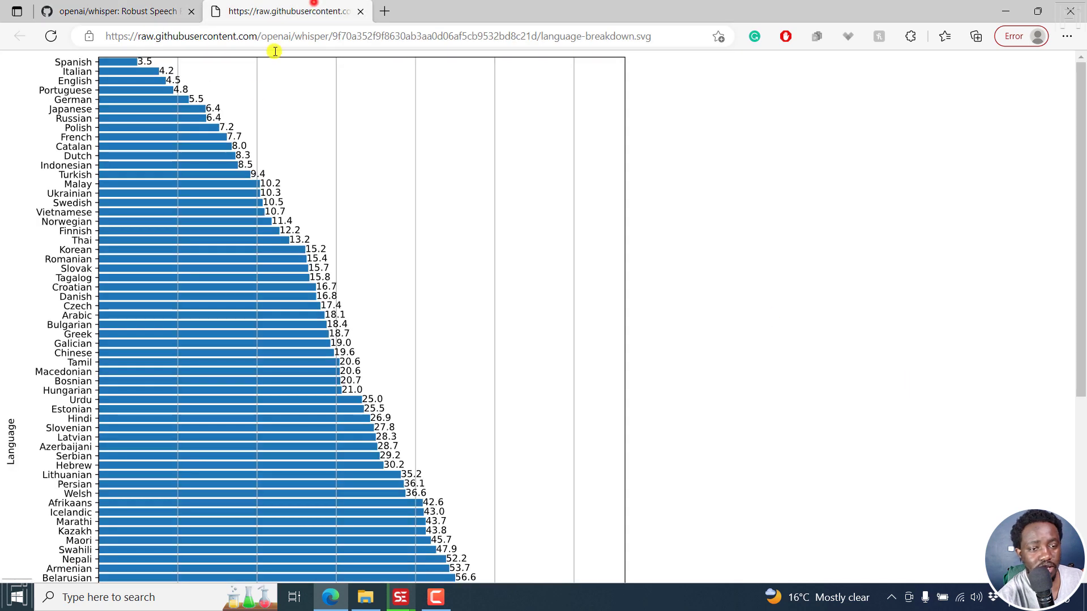
left_click_drag(1082, 229, 1082, 323)
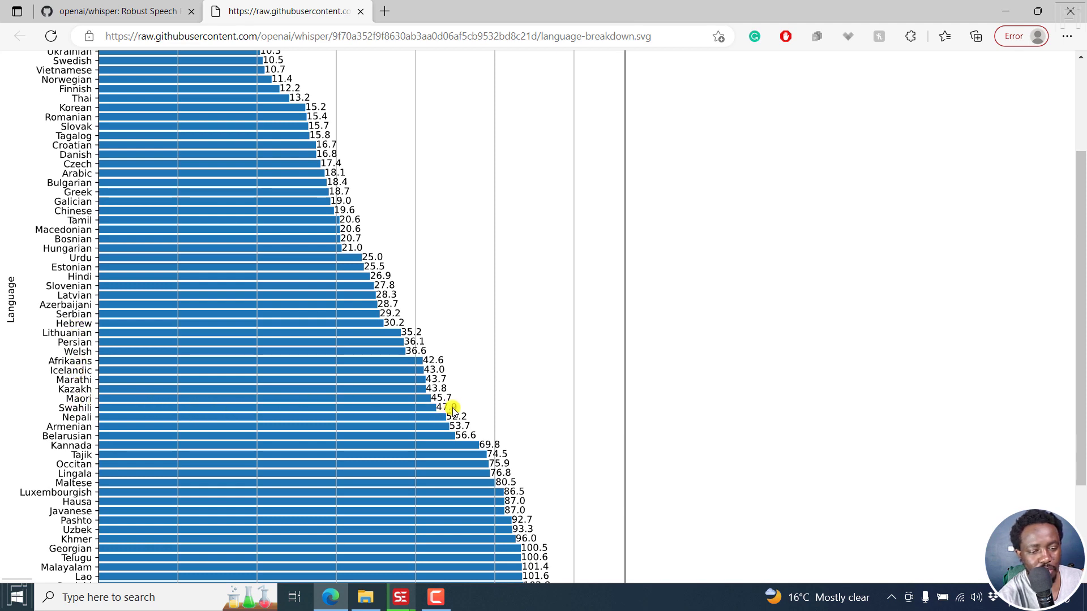
left_click_drag(1083, 207, 1082, 104)
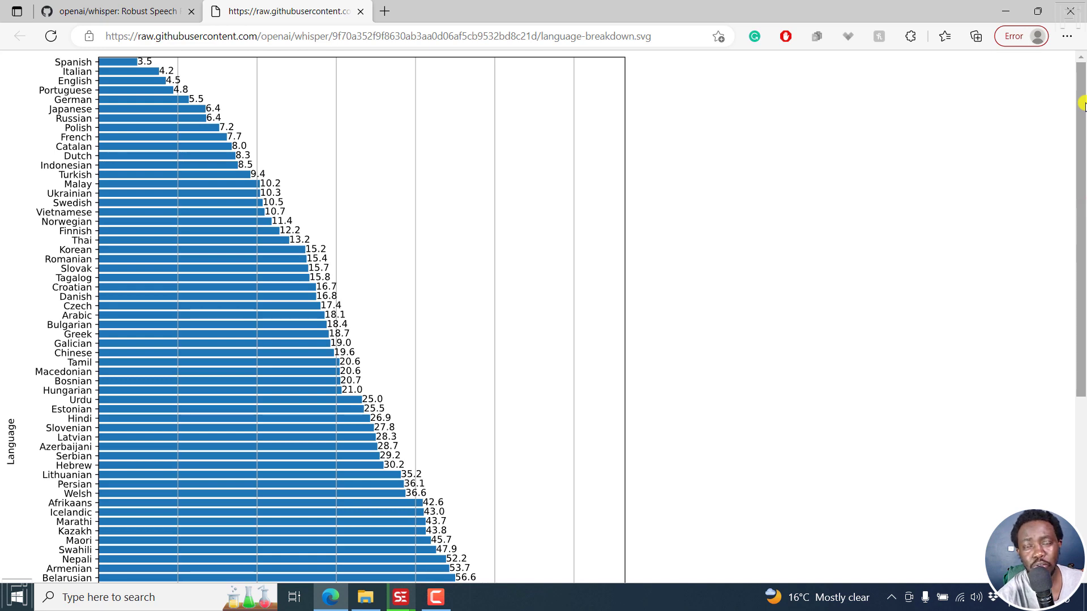
left_click(1005, 11)
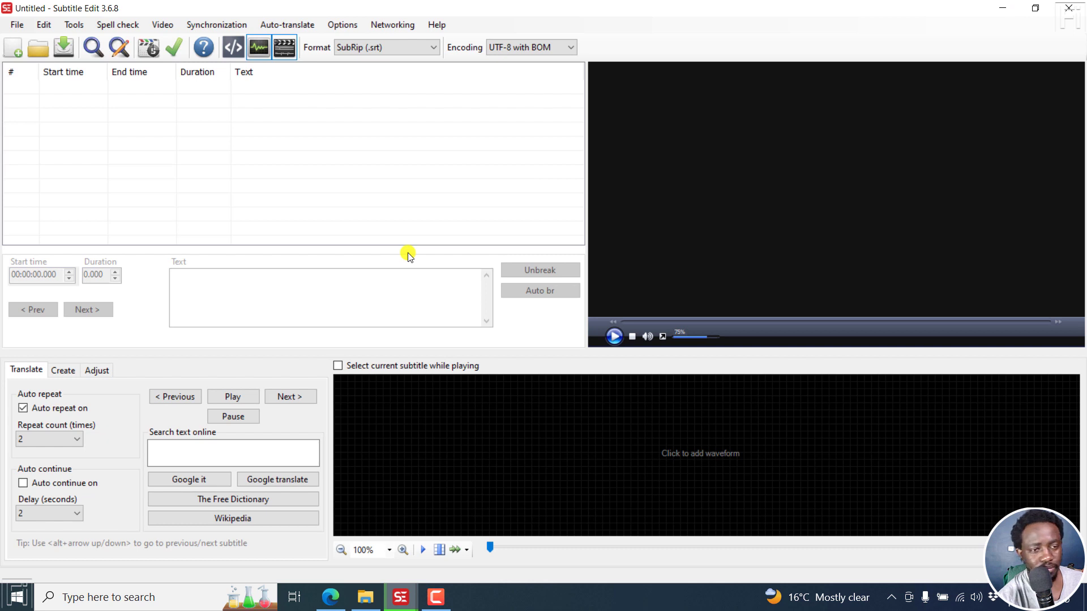
Check Subtitle Edit's version (3.6.8 NEXT beta 51) in Help > About, then close it with OK.
left_click(436, 25)
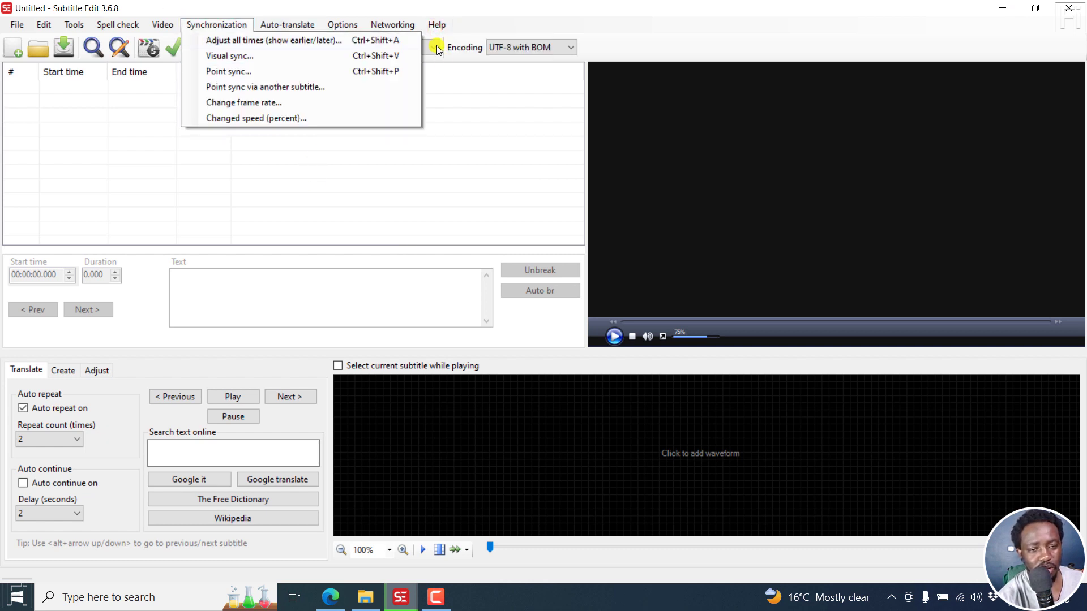
left_click(475, 76)
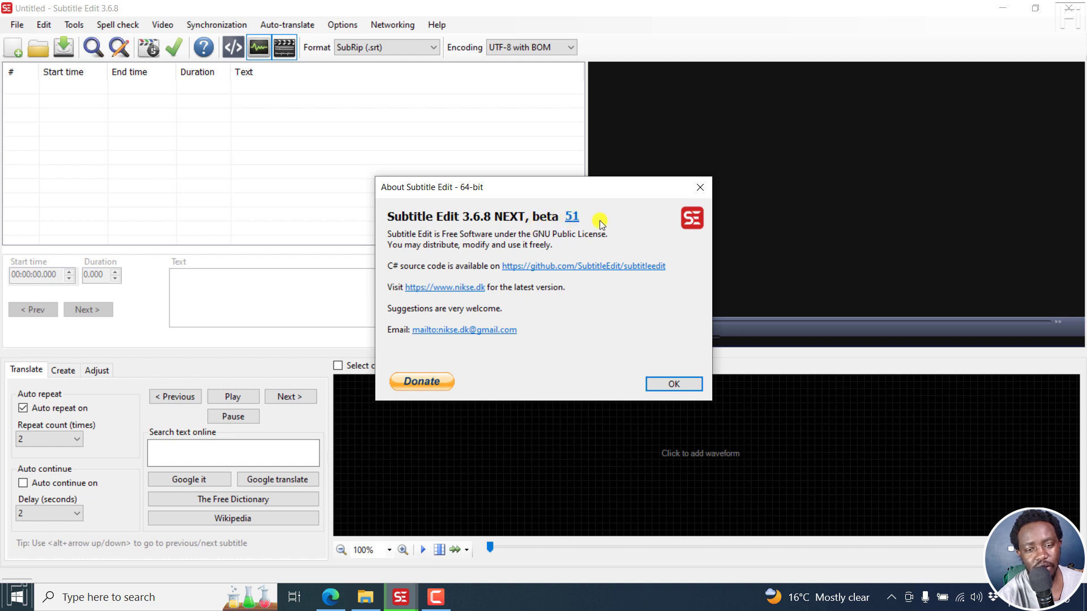
left_click(701, 185)
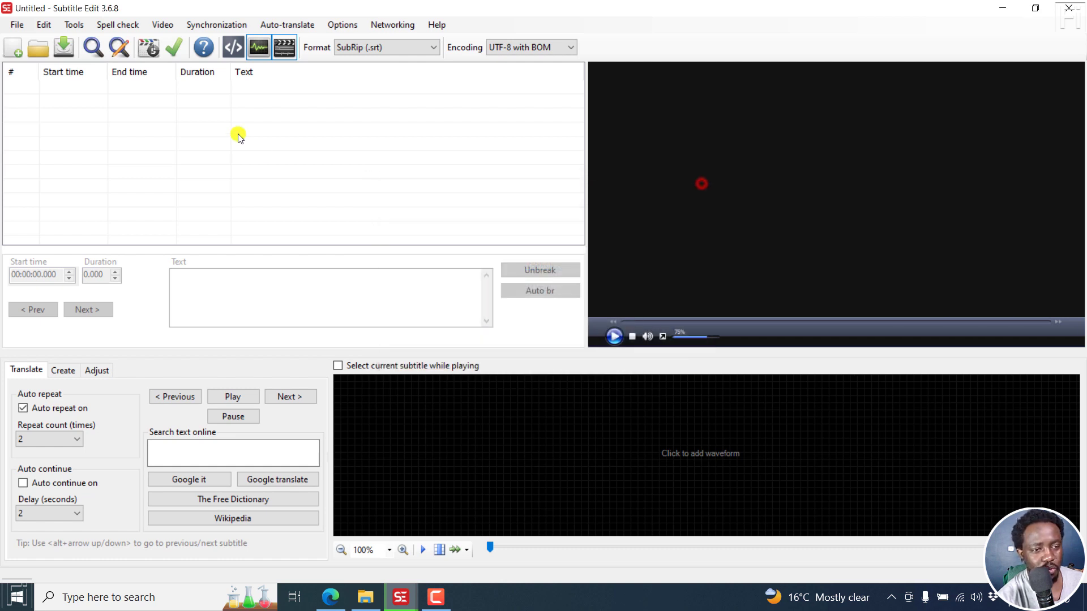
Load the Swahili Voice Over MP3 through Open video file, using the Audio files filter.
left_click(170, 28)
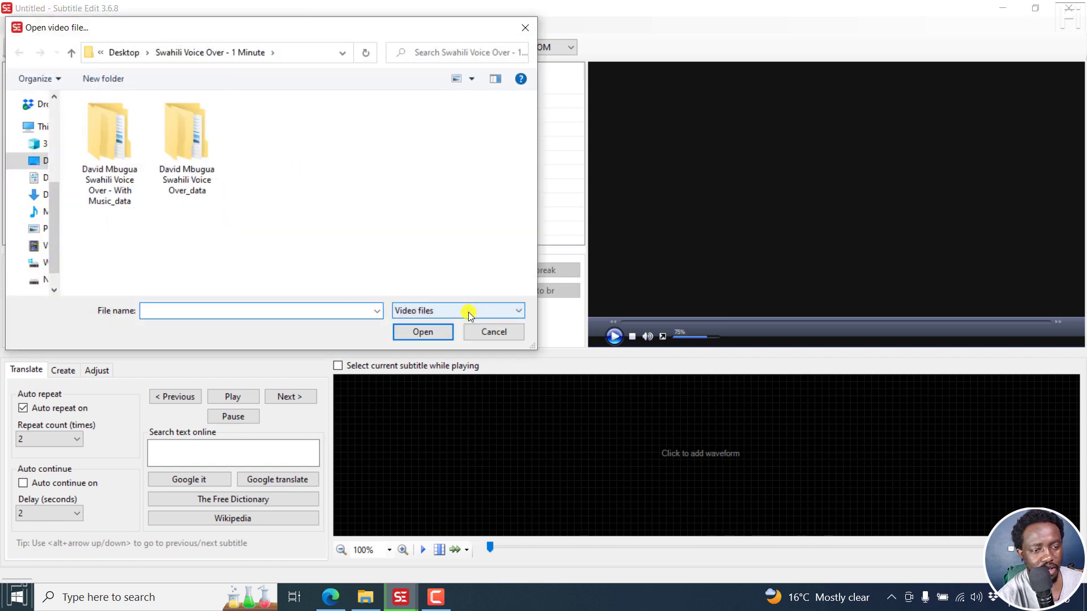
left_click(467, 312)
left_click(468, 330)
left_click(426, 334)
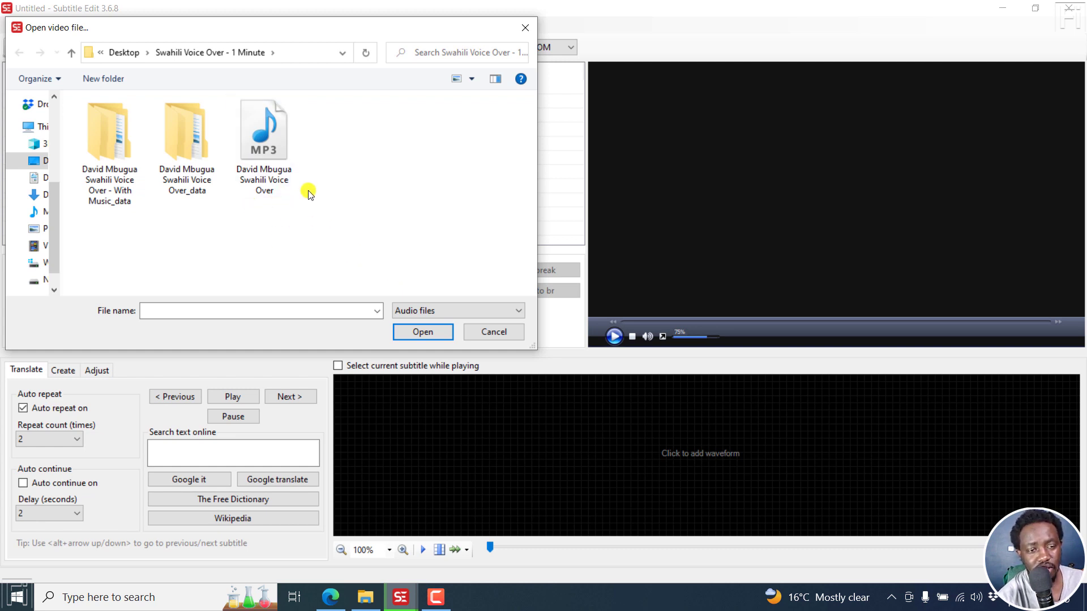
left_click(283, 180)
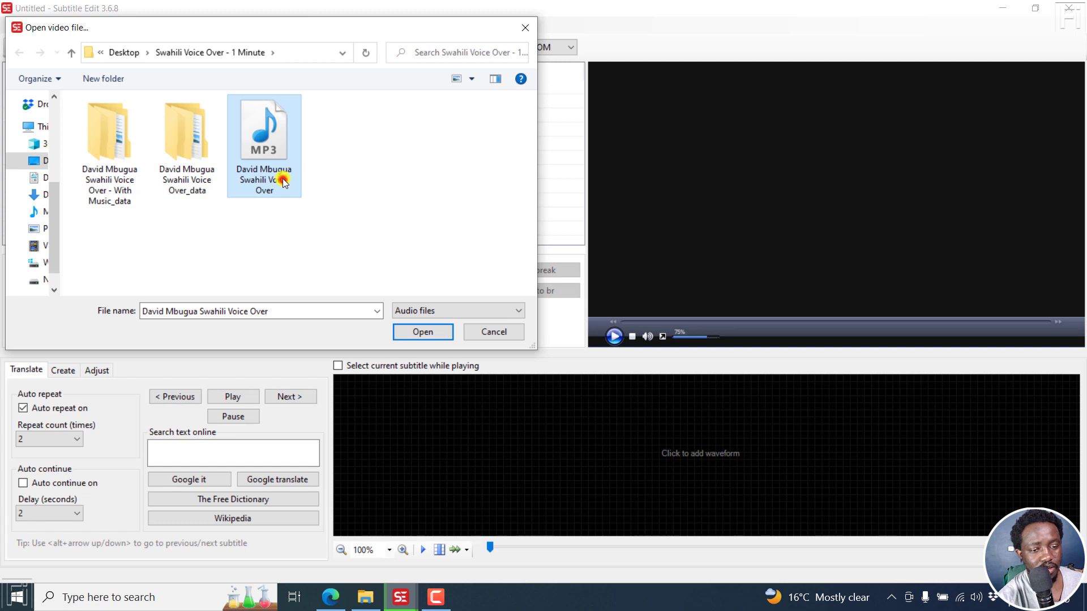
left_click(440, 333)
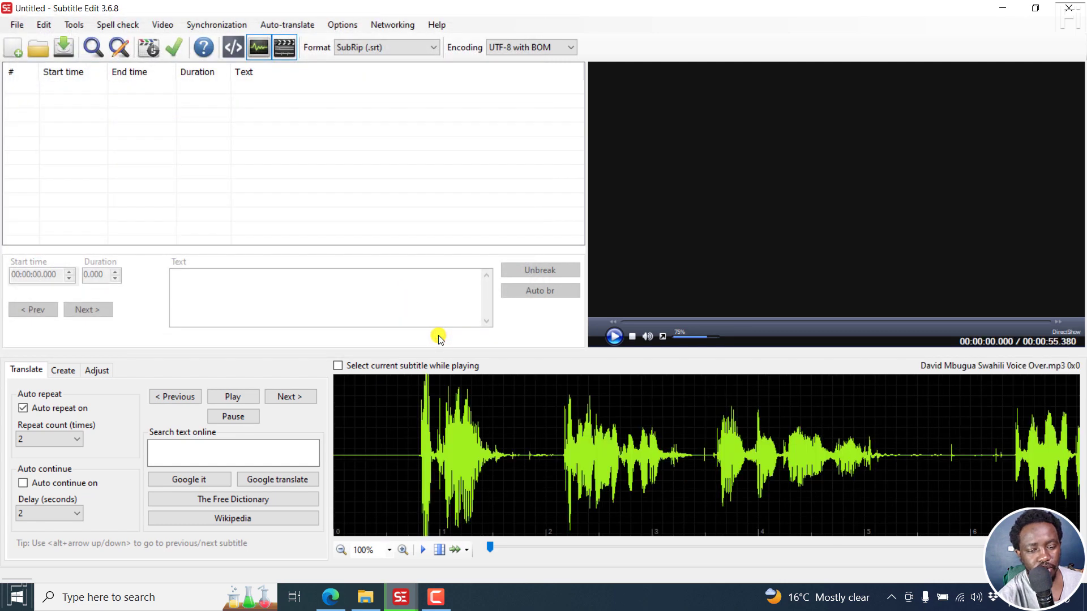
In Audio to text (Whisper), choose Swahili as the language and tick Translate to English.
left_click(162, 26)
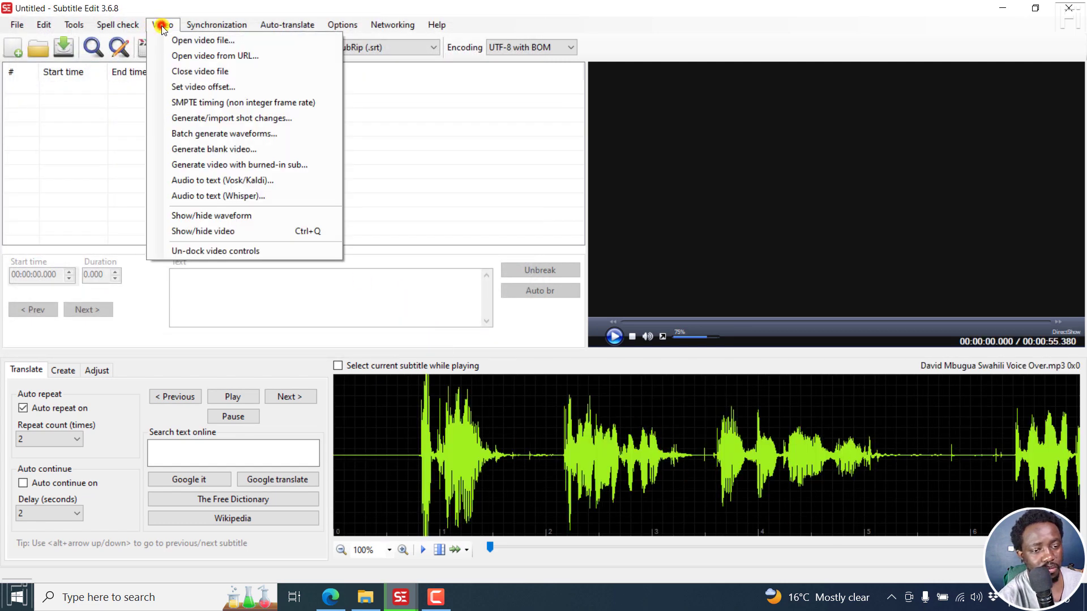
left_click(211, 195)
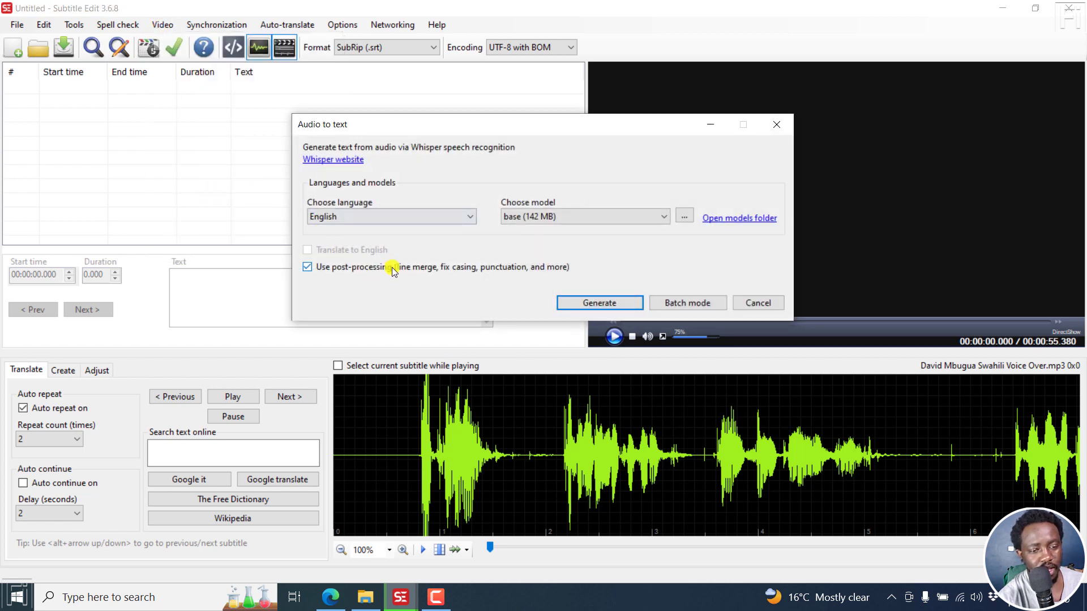
left_click(469, 217)
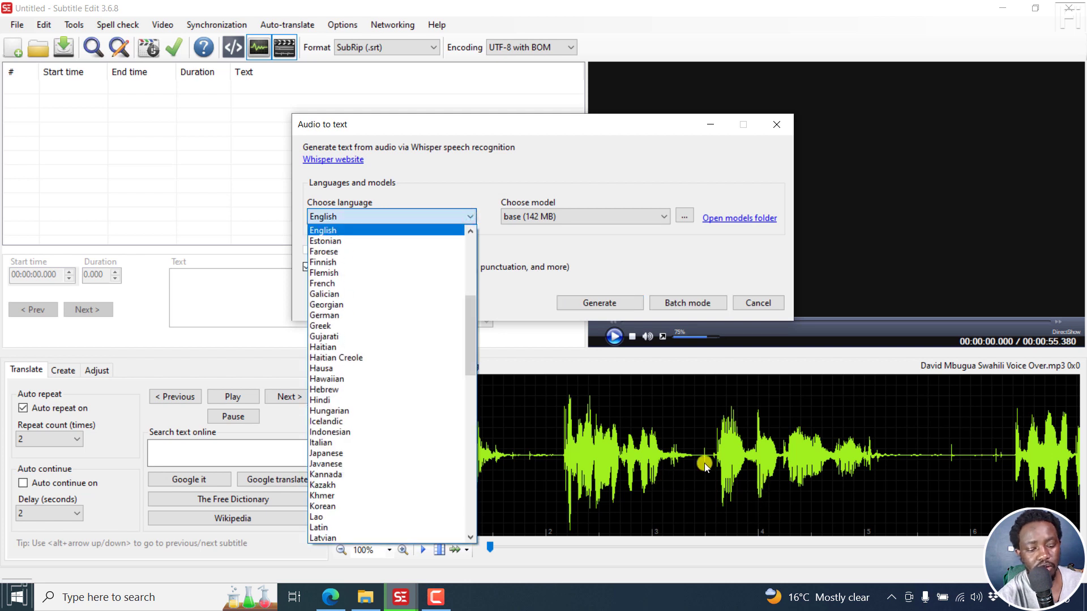
key("s")
key("Down")
key("Down")
key("Down")
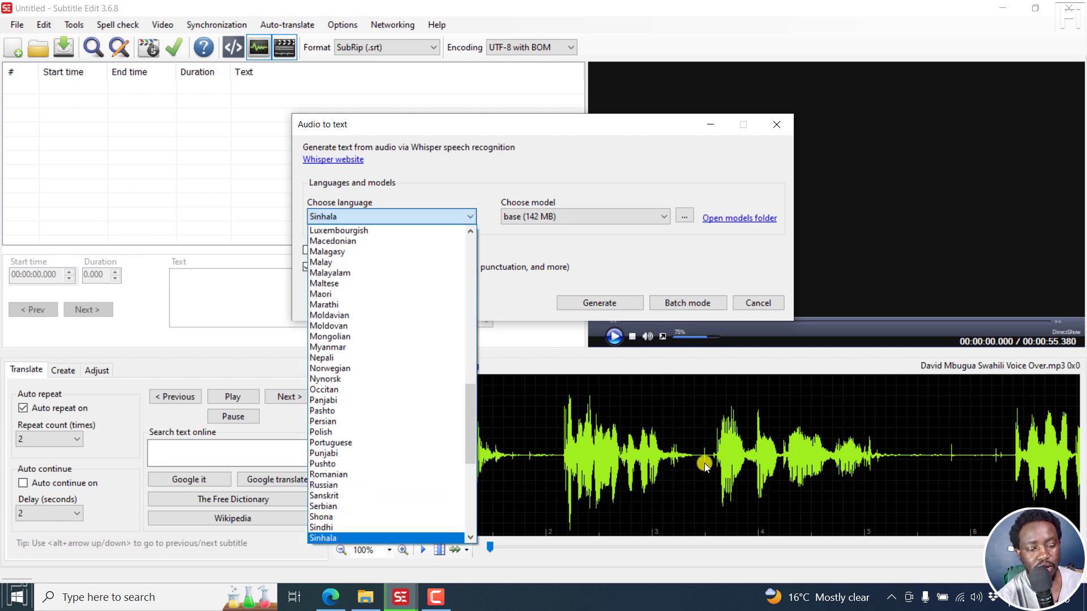
key("Down")
key("Down")
key("Down")
key("Down")
key("Down")
key("Down")
key("Down")
key("Down")
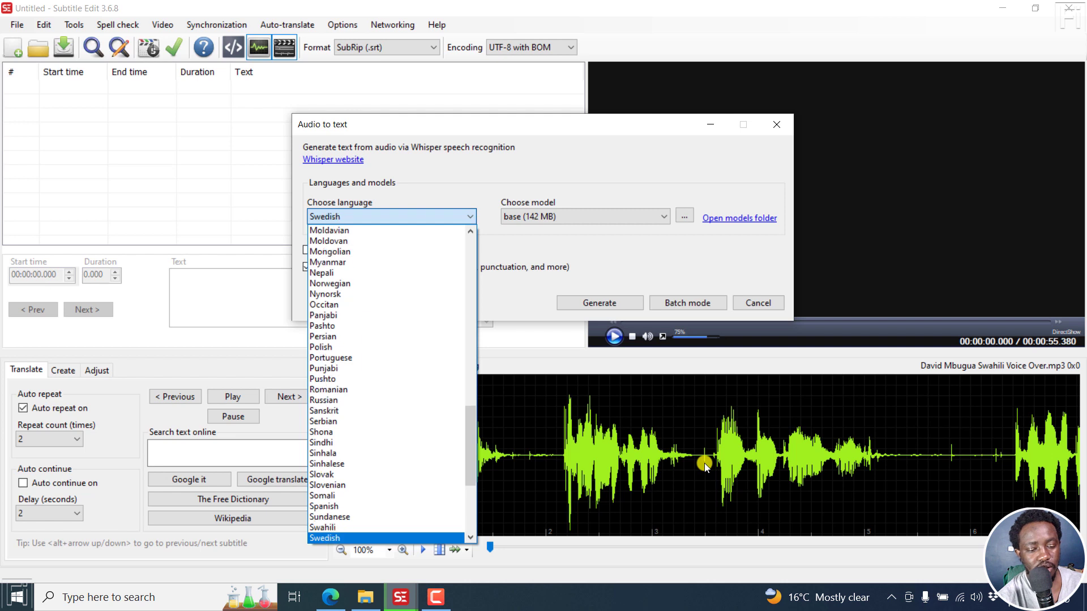
key("Up")
key("Return")
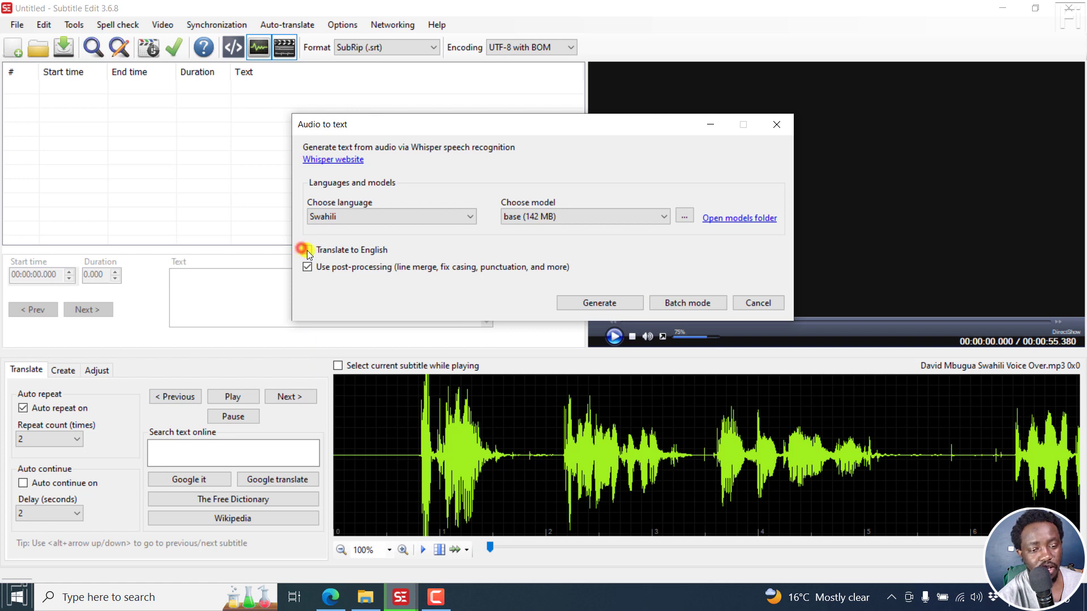
left_click(308, 253)
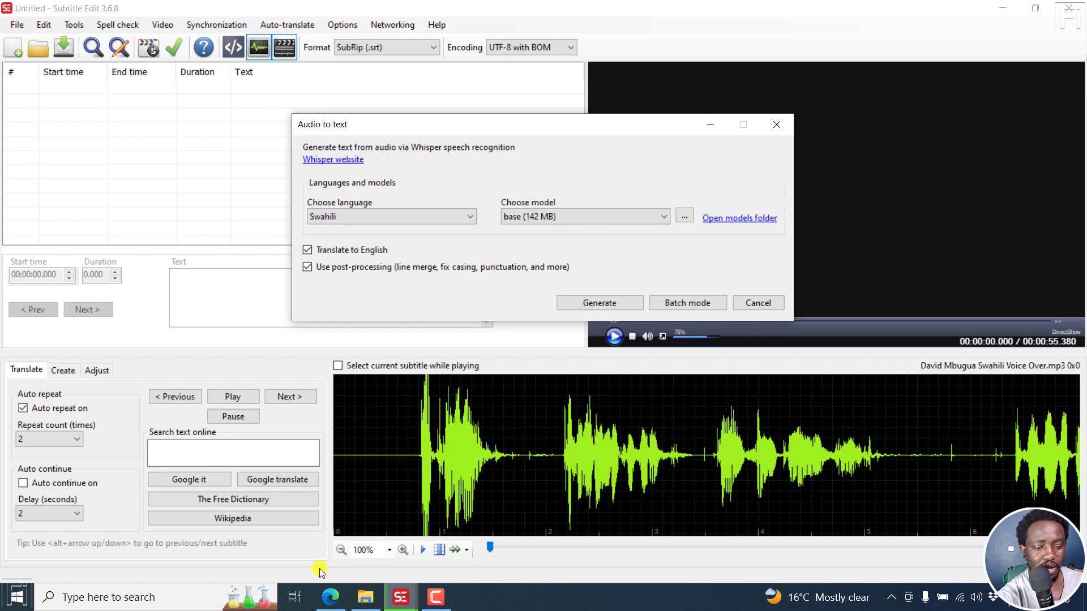
Switch to the *Untitled window with the four English subtitles and play the audio through.
left_click(400, 597)
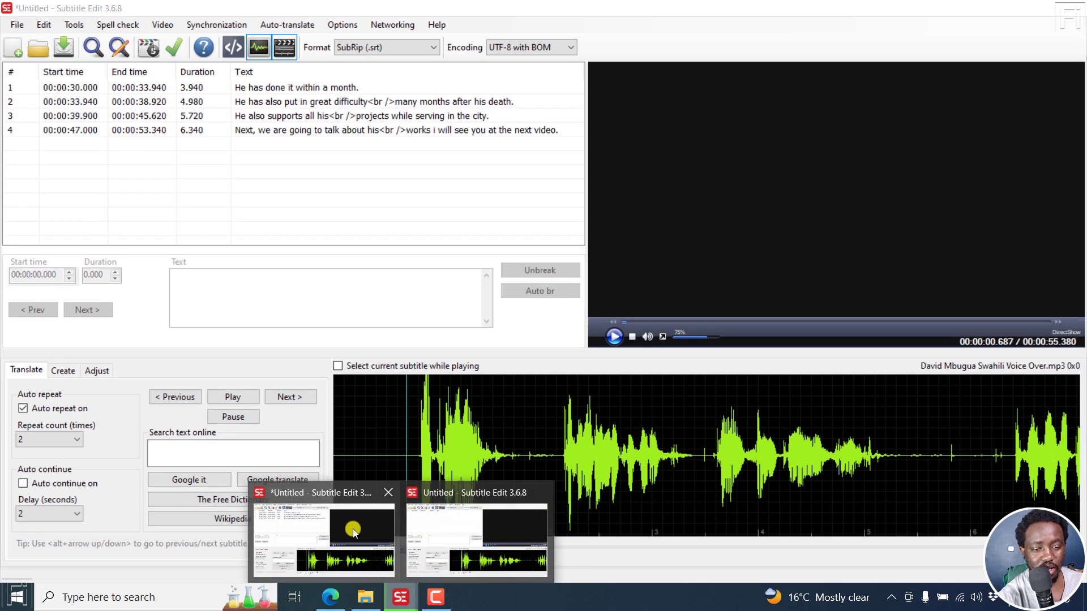
left_click(352, 528)
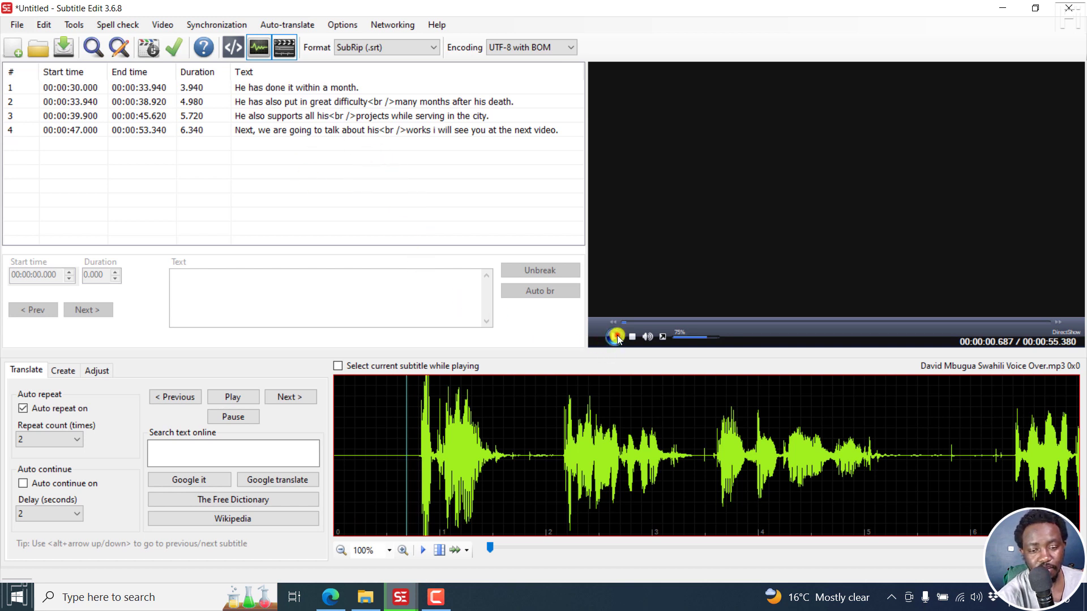
left_click(616, 337)
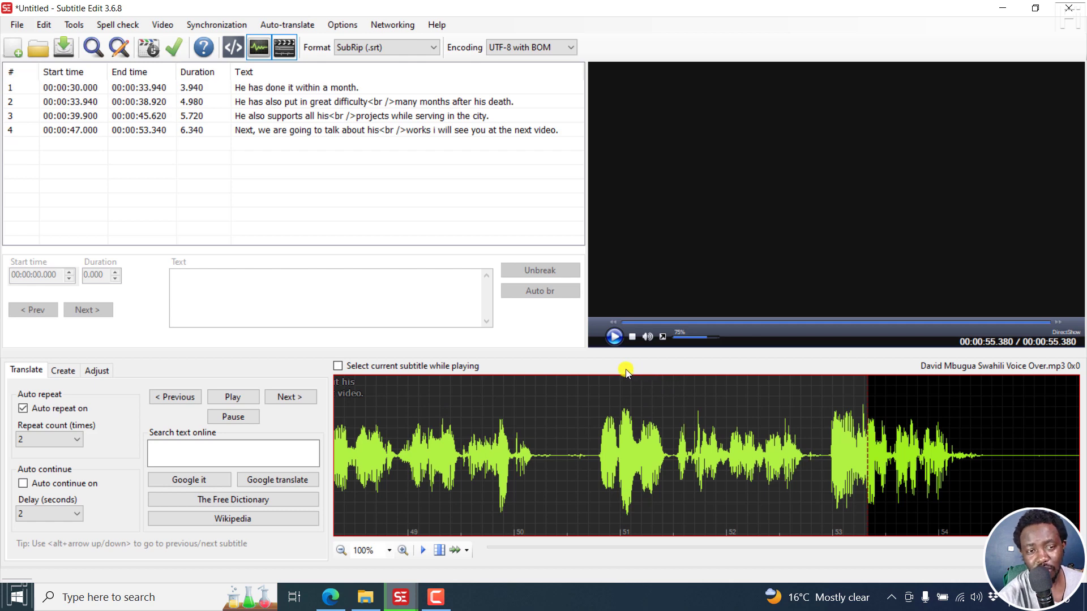
Switch to Edge to view the language-breakdown chart showing Swahili at 47.9.
left_click(328, 598)
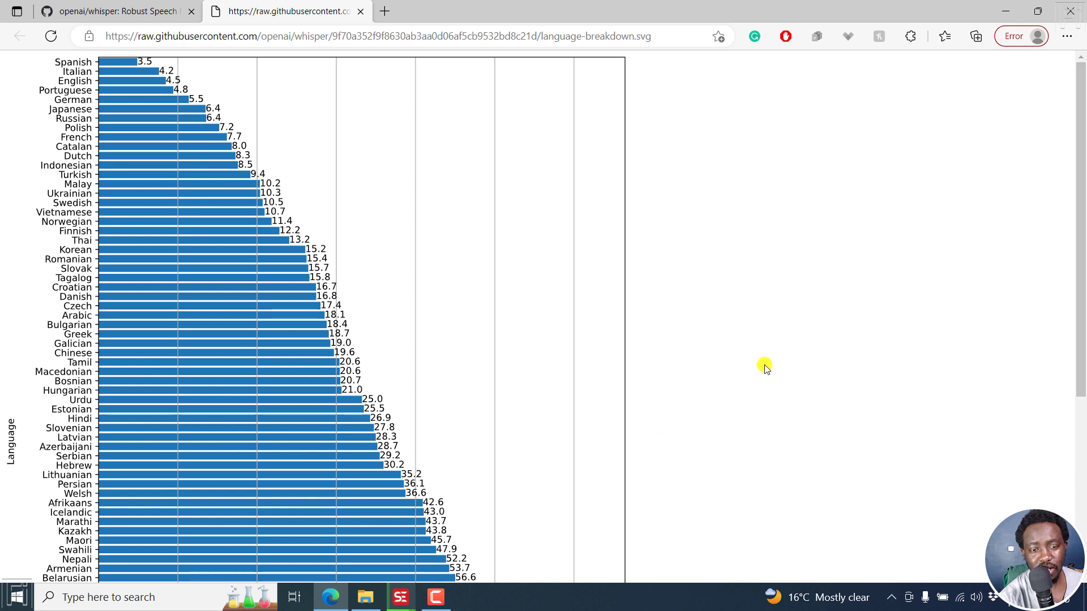
Switch back to the Subtitle Edit window showing the Whisper Audio to text settings.
mouse_move(400, 596)
left_click(475, 532)
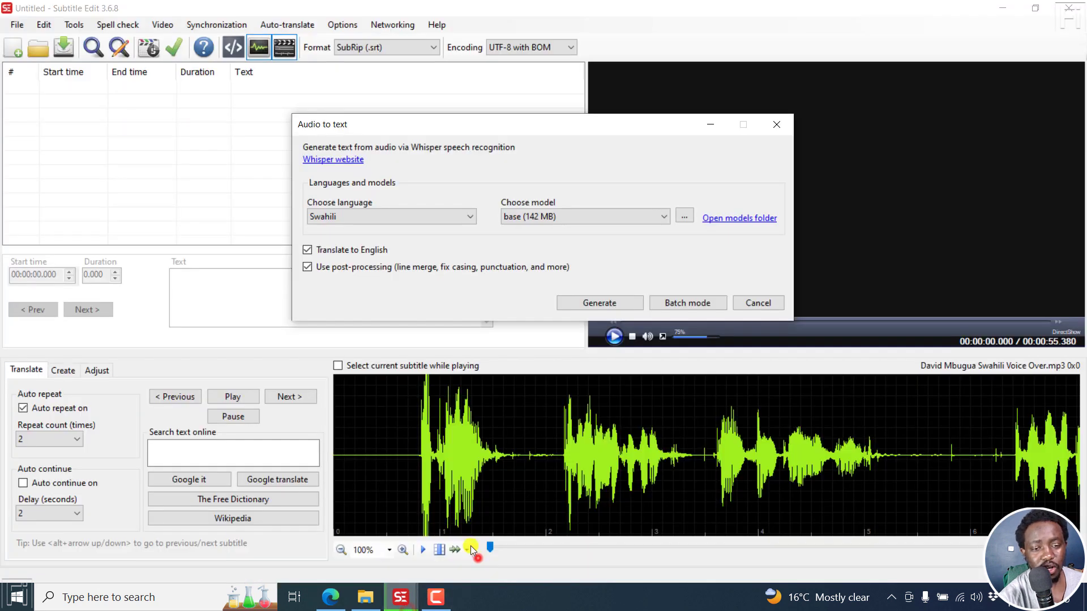